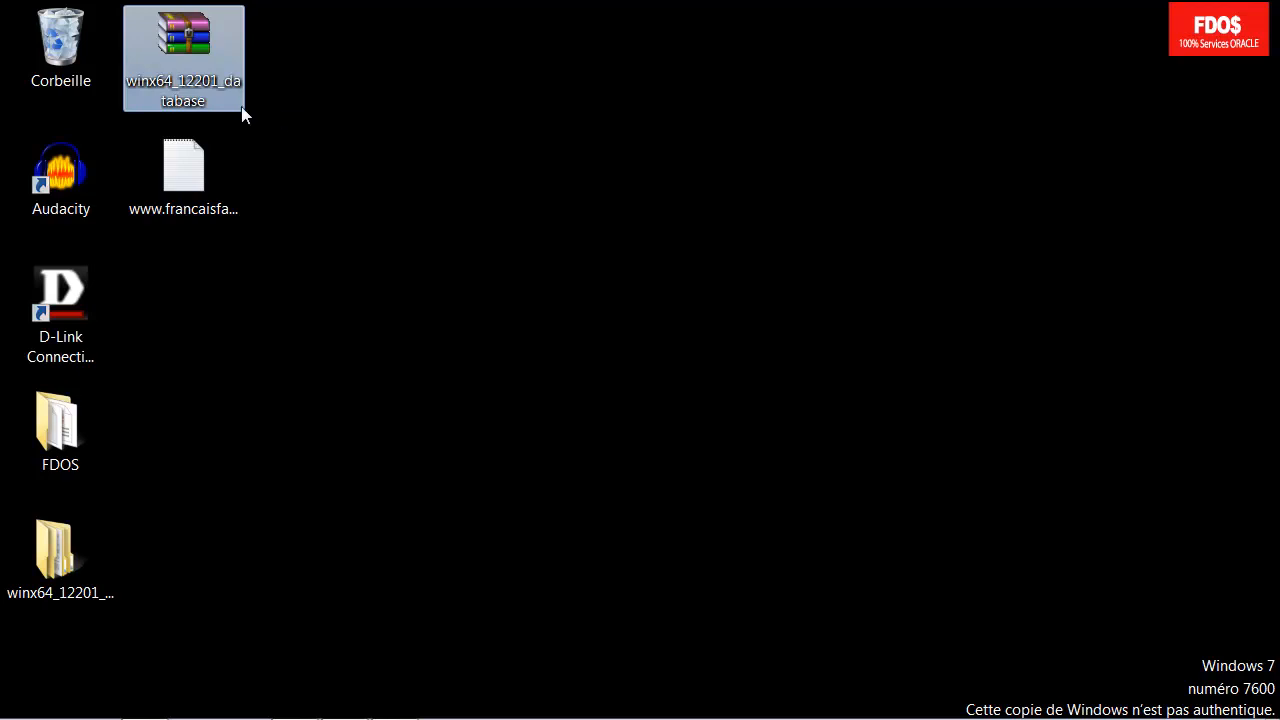
{"action": "right_click", "coordinate": [191, 86]}
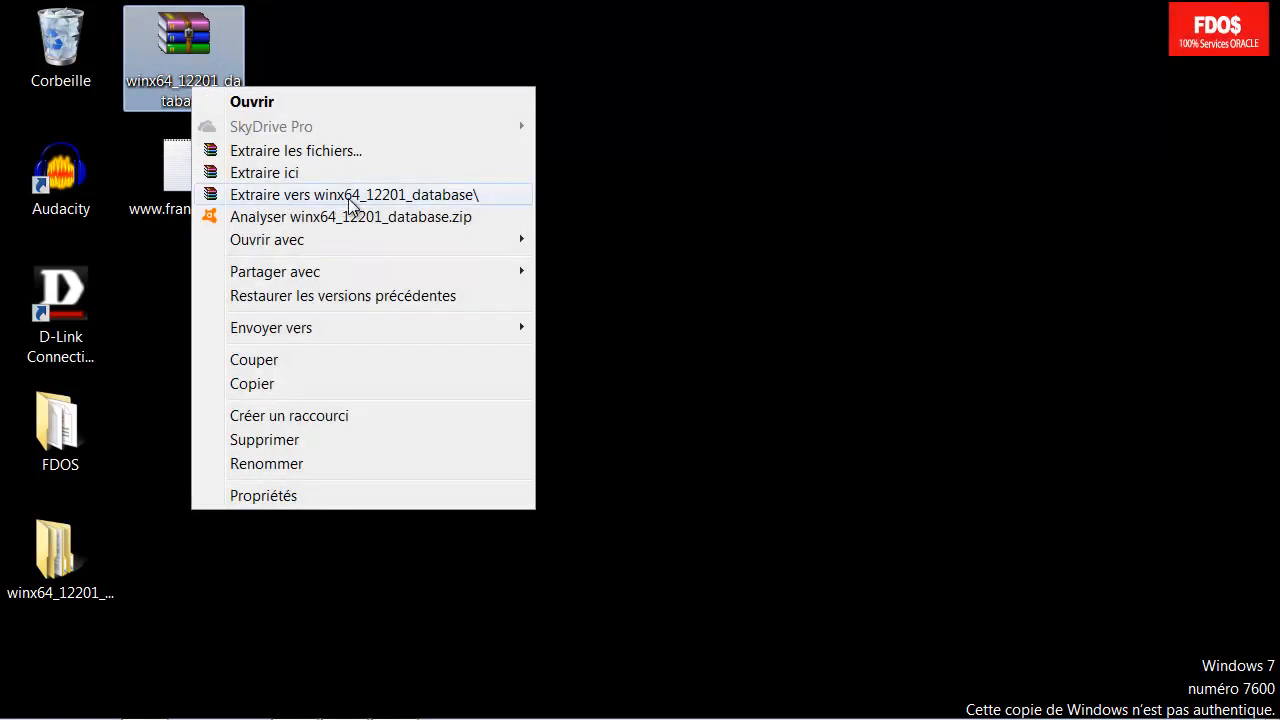
{"action": "left_click", "coordinate": [430, 205]}
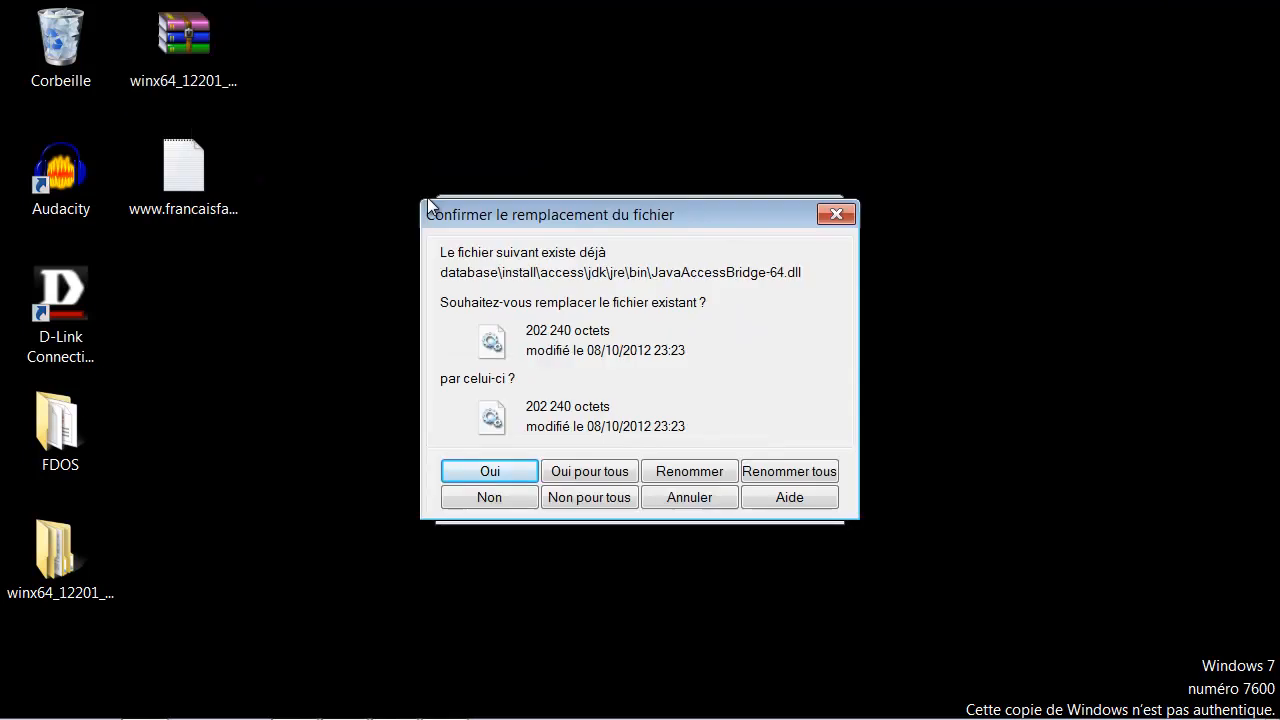
{"action": "left_click", "coordinate": [698, 497]}
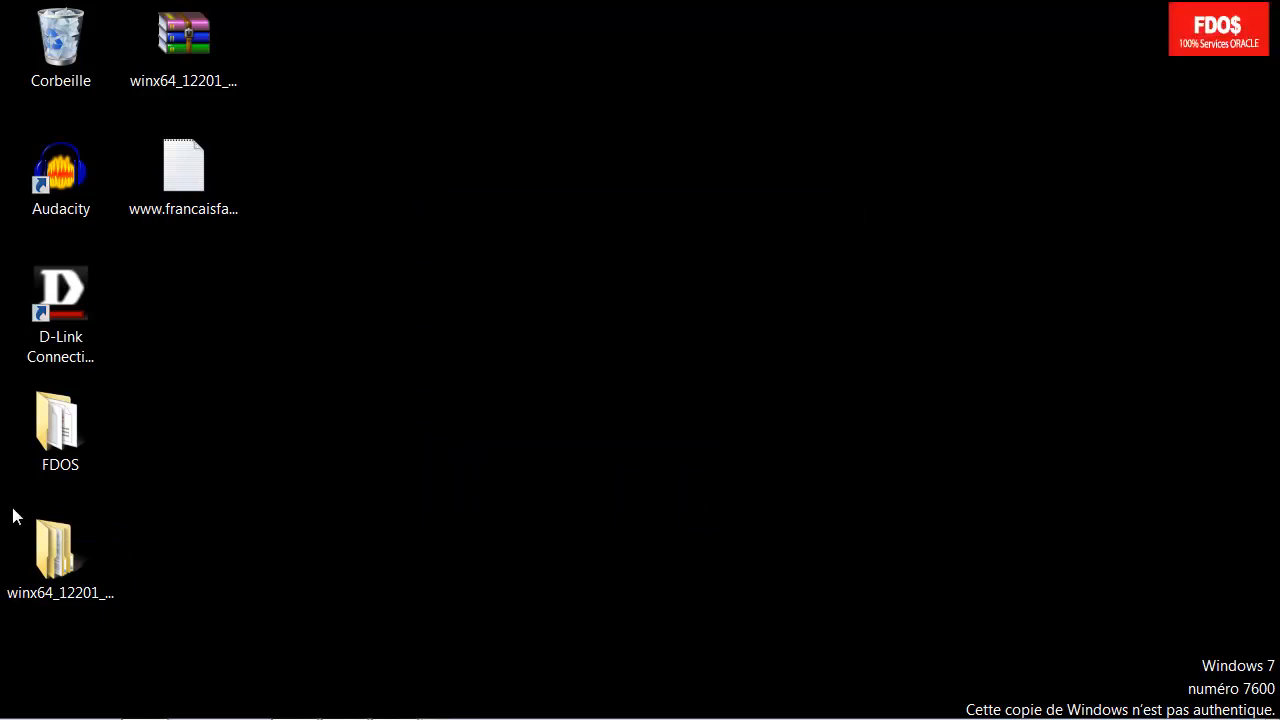
- Open the database folder inside the extracted winx64_12201_database folder and run setup as administrator
{"action": "double_click", "coordinate": [68, 566]}
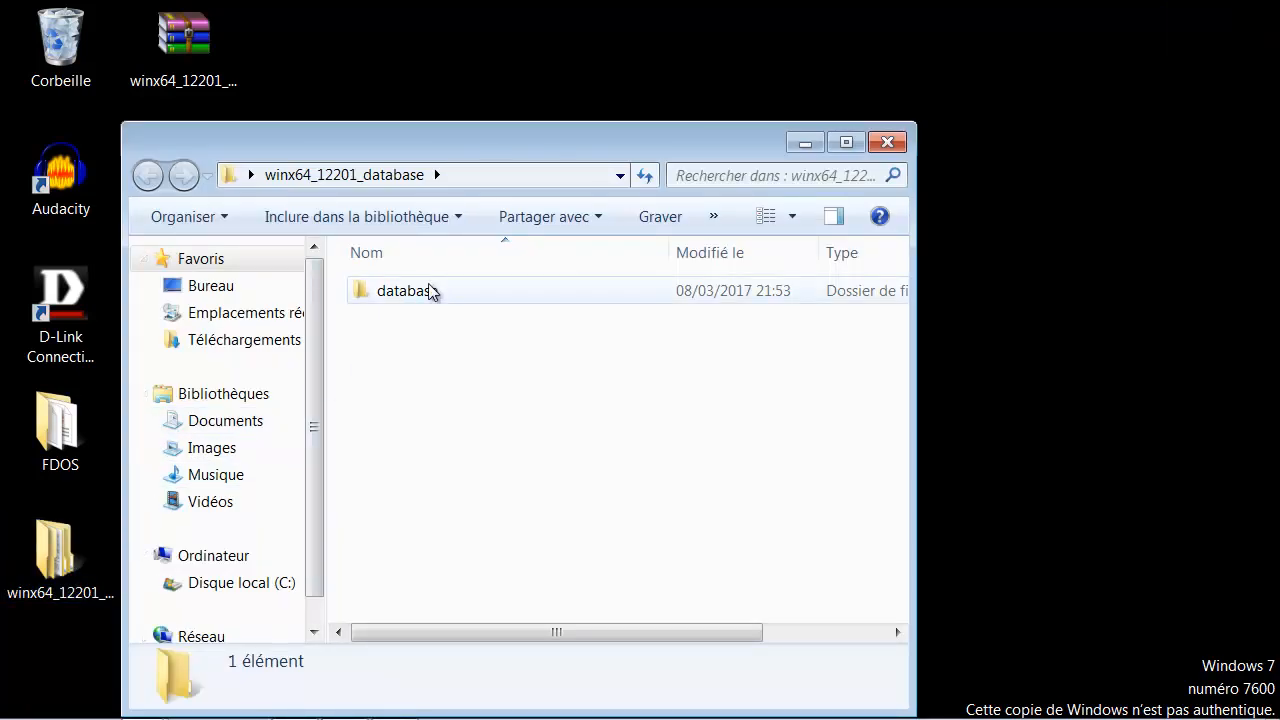
{"action": "double_click", "coordinate": [428, 292]}
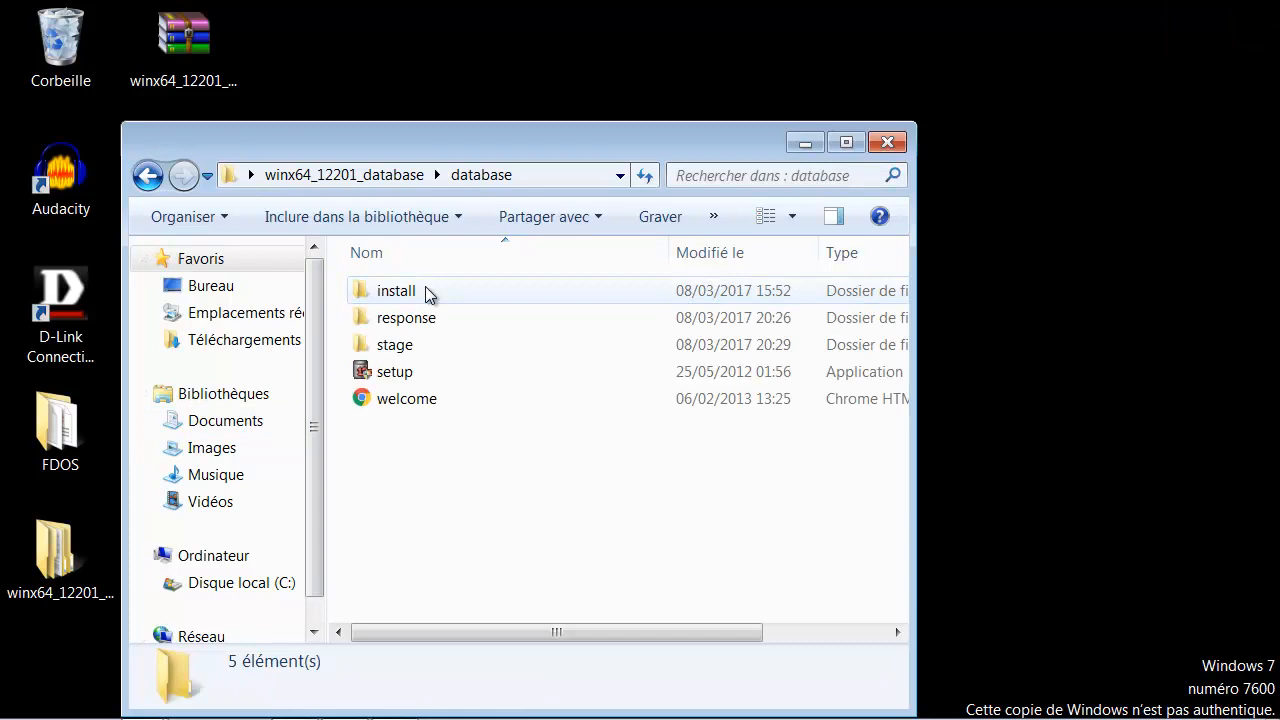
{"action": "left_click", "coordinate": [388, 376]}
{"action": "right_click", "coordinate": [388, 378]}
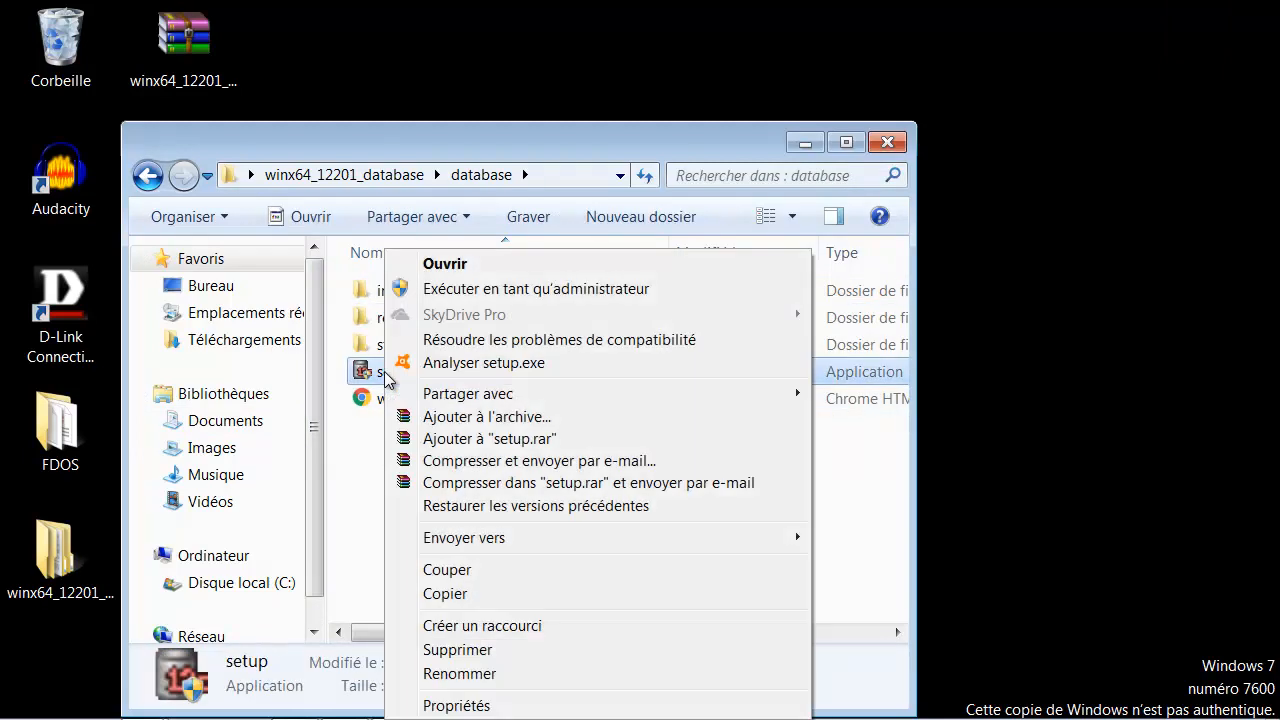
{"action": "left_click", "coordinate": [481, 289]}
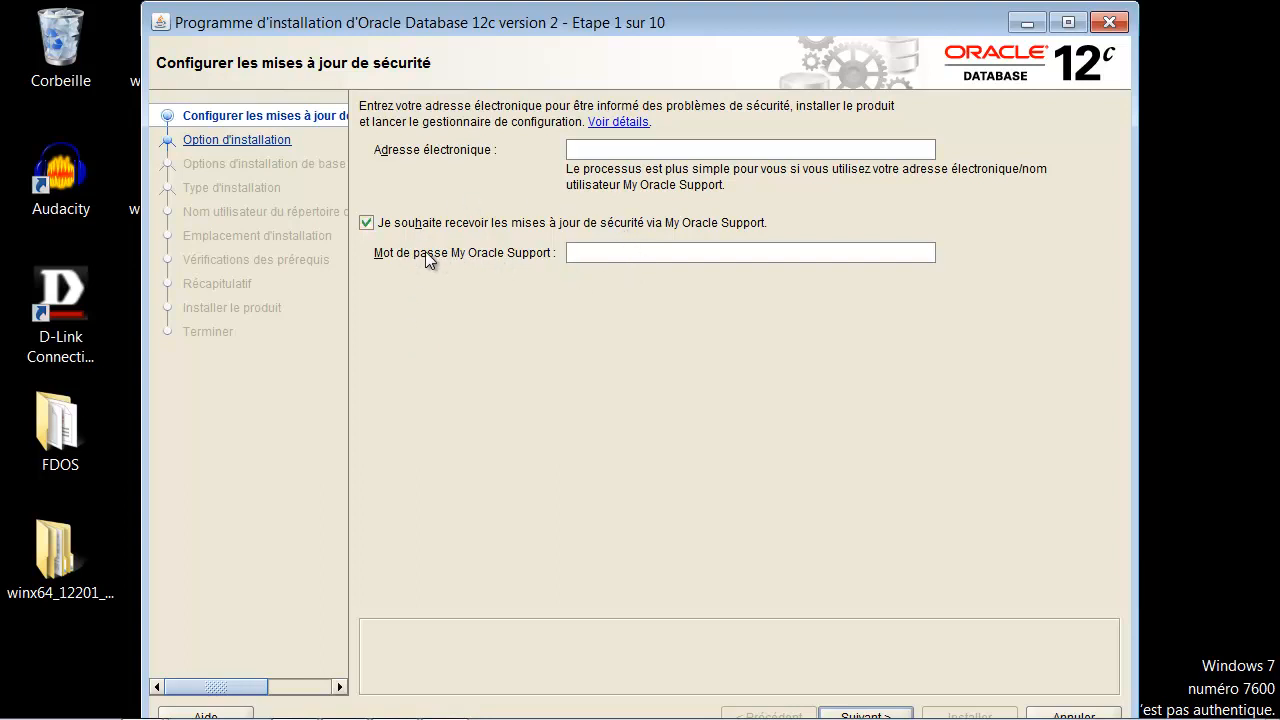
- Decline security updates via My Oracle Support and continue the installation without giving an e-mail address
{"action": "left_click", "coordinate": [367, 224]}
{"action": "left_click", "coordinate": [866, 713]}
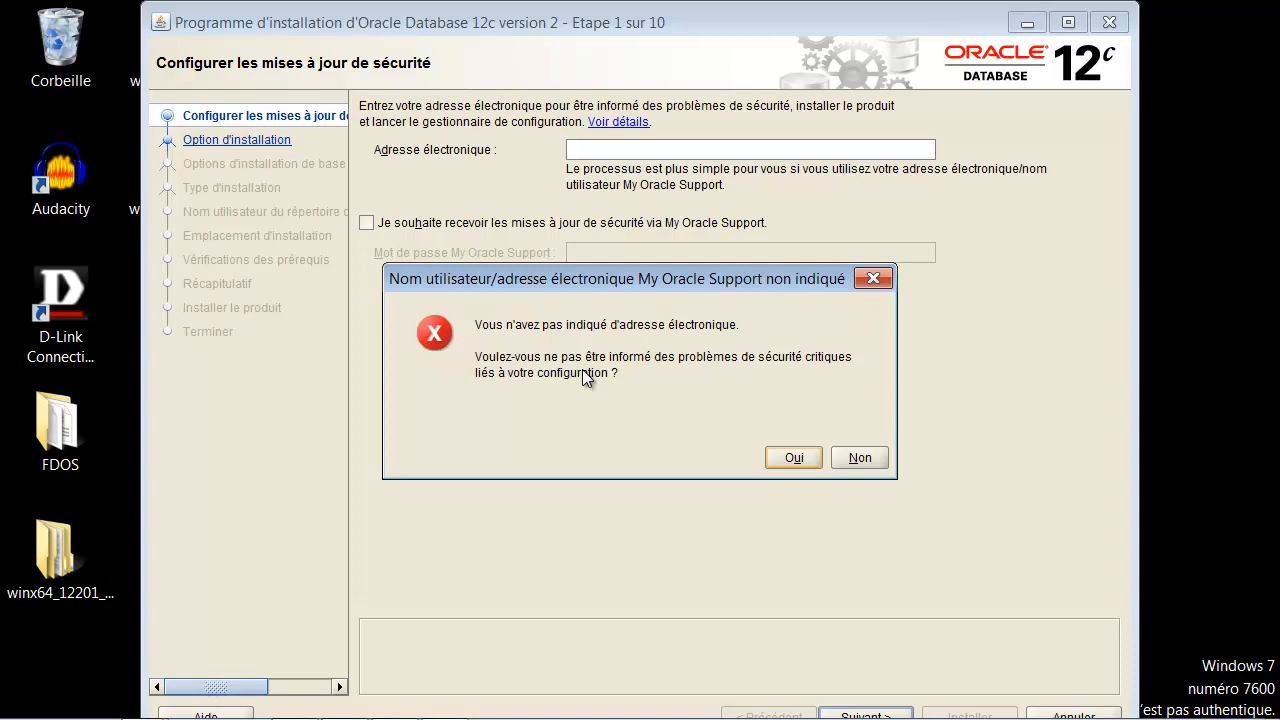
{"action": "left_click", "coordinate": [792, 458]}
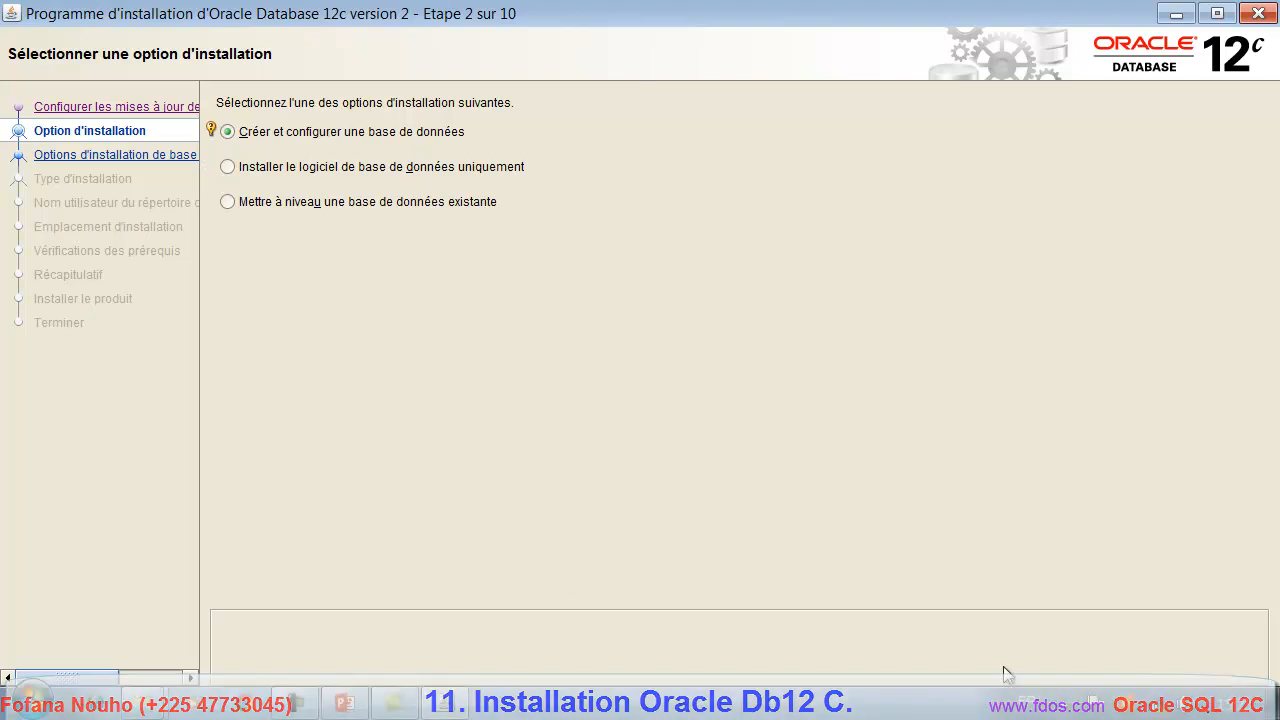
- Accept creating and configuring a database, and keep Classe Bureau as the system class
{"action": "left_click", "coordinate": [1014, 708]}
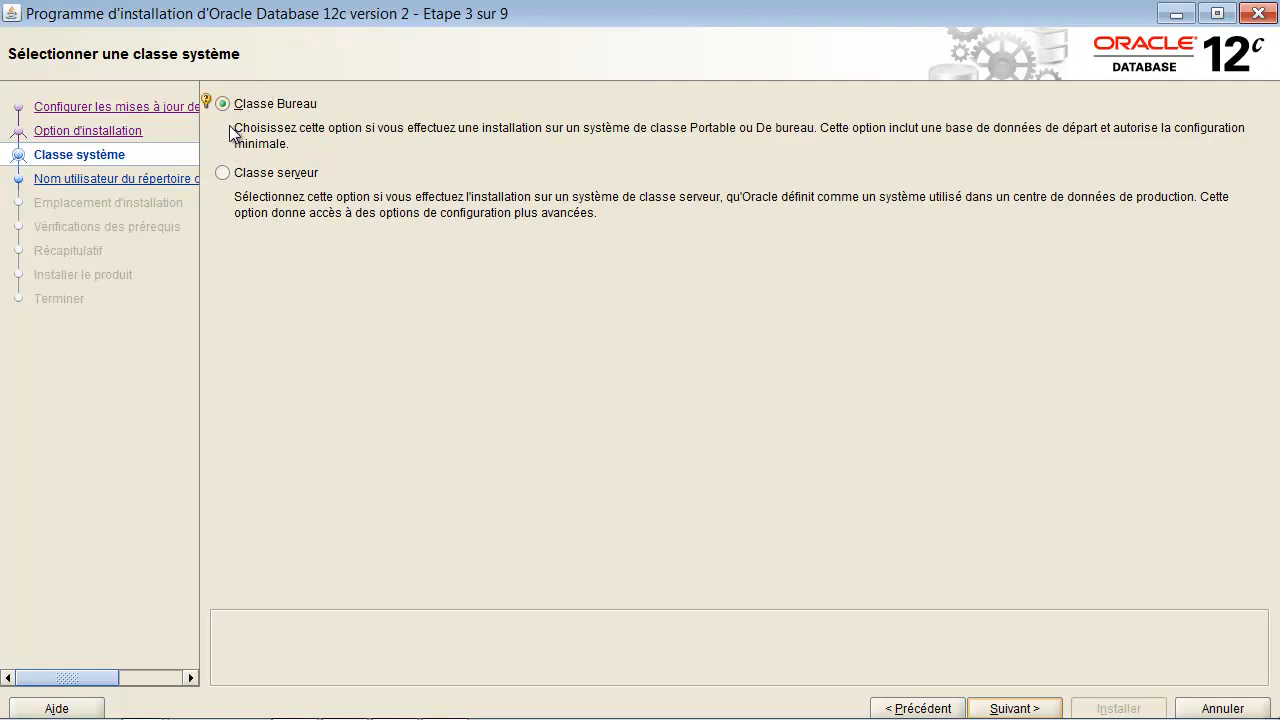
{"action": "left_click", "coordinate": [1016, 708]}
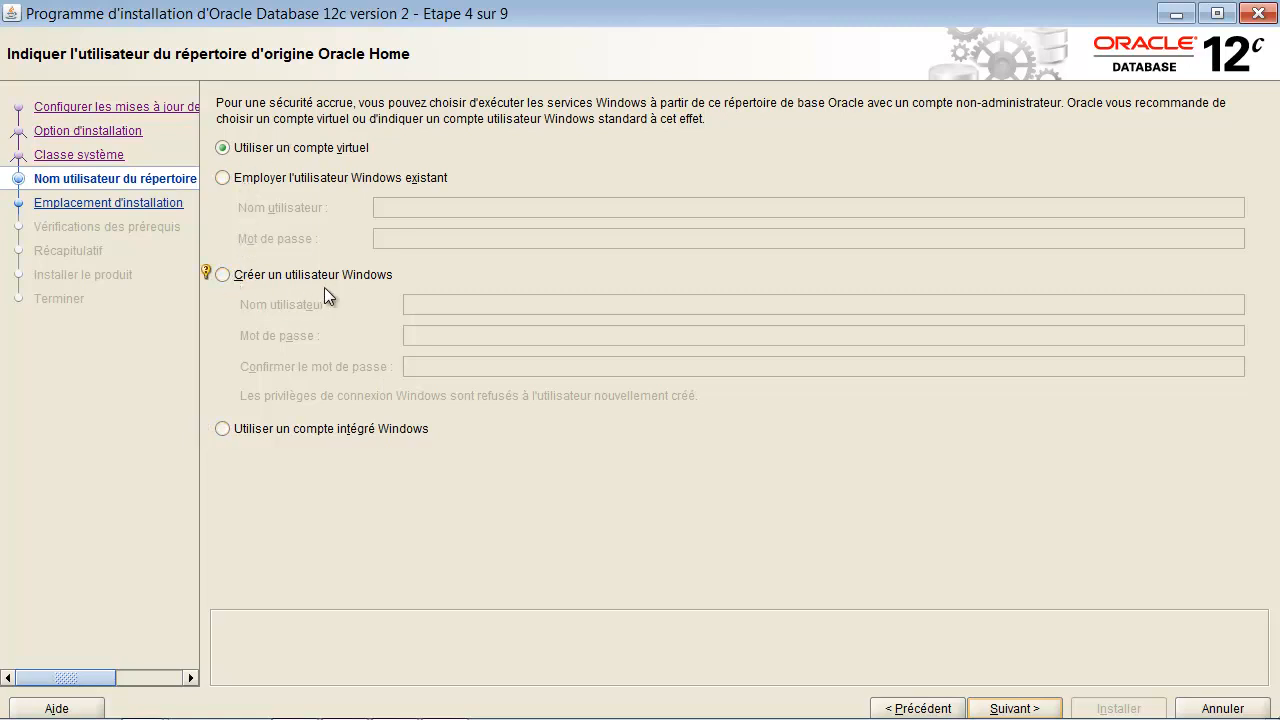
- Choose to create a new Windows user for the Oracle Home, and enter its user name, password and password confirmation
{"action": "left_click", "coordinate": [223, 275]}
{"action": "left_click", "coordinate": [463, 305]}
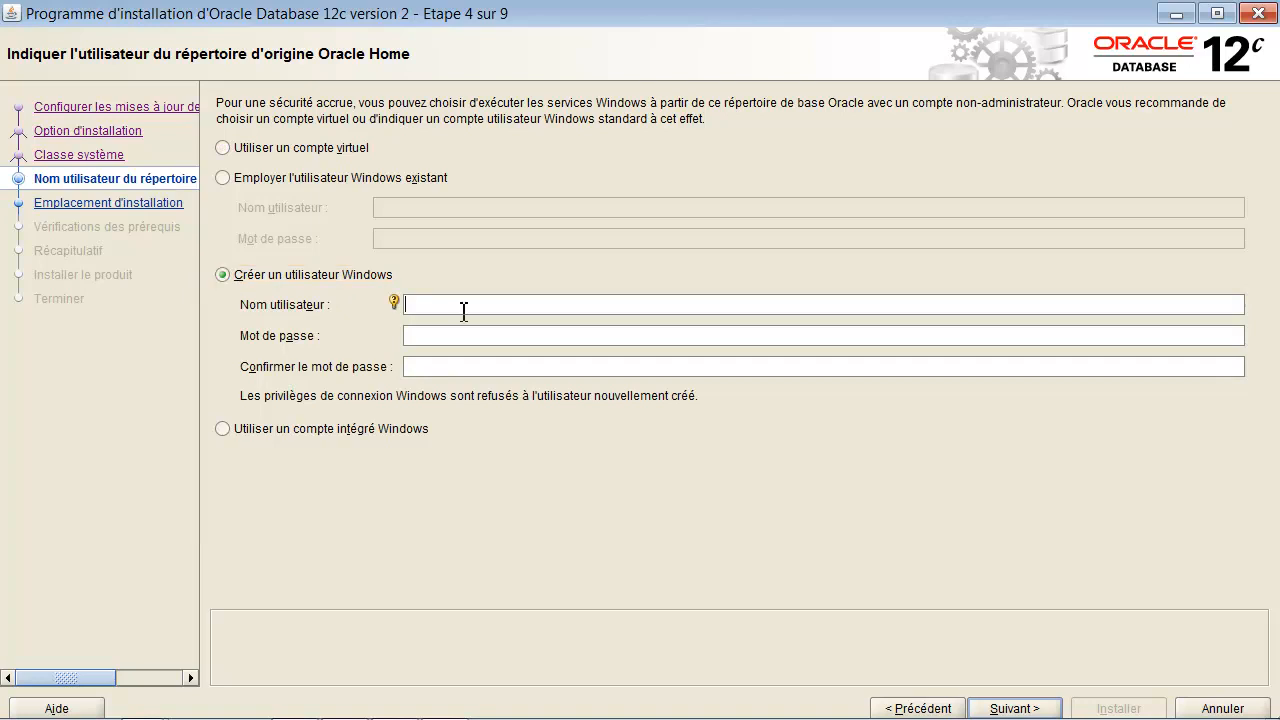
{"action": "type", "text": "francky"}
{"action": "key", "text": "Tab"}
{"action": "type", "text": "•••••••••••"}
{"action": "key", "text": "Tab"}
{"action": "type", "text": "••••••"}
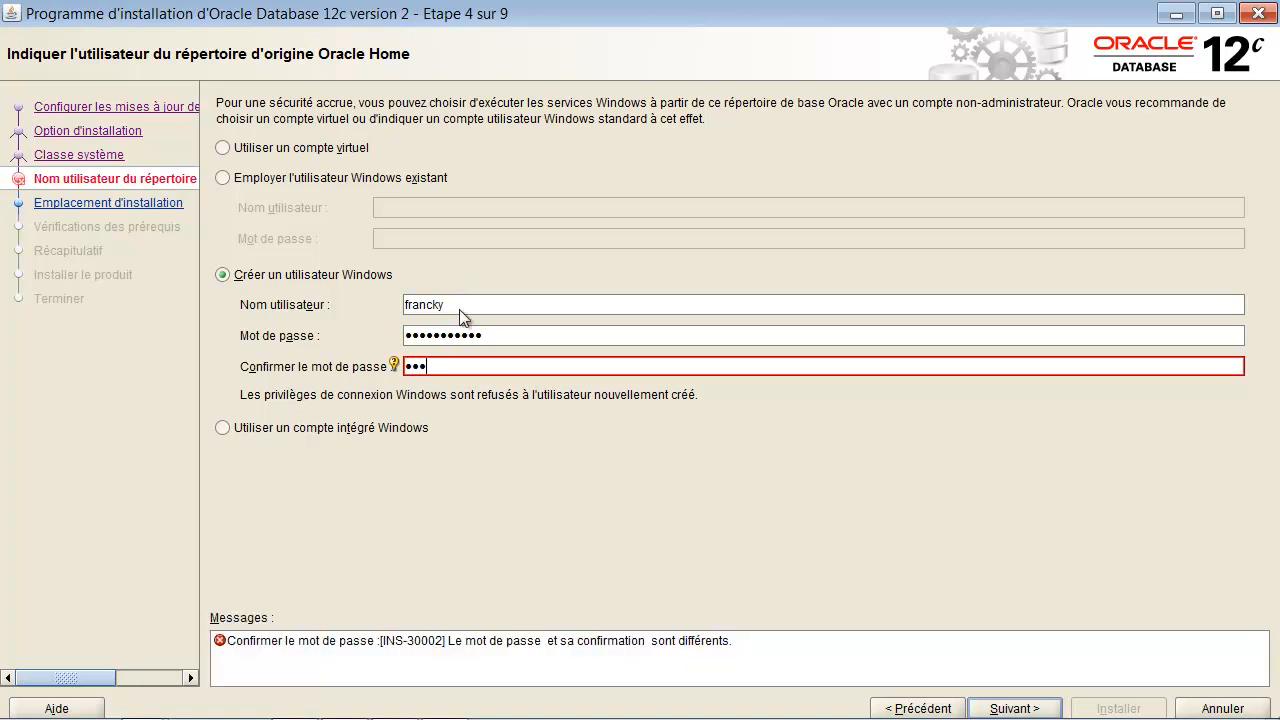
{"action": "type", "text": "••••"}
{"action": "left_click", "coordinate": [1007, 708]}
{"action": "left_click", "coordinate": [768, 416]}
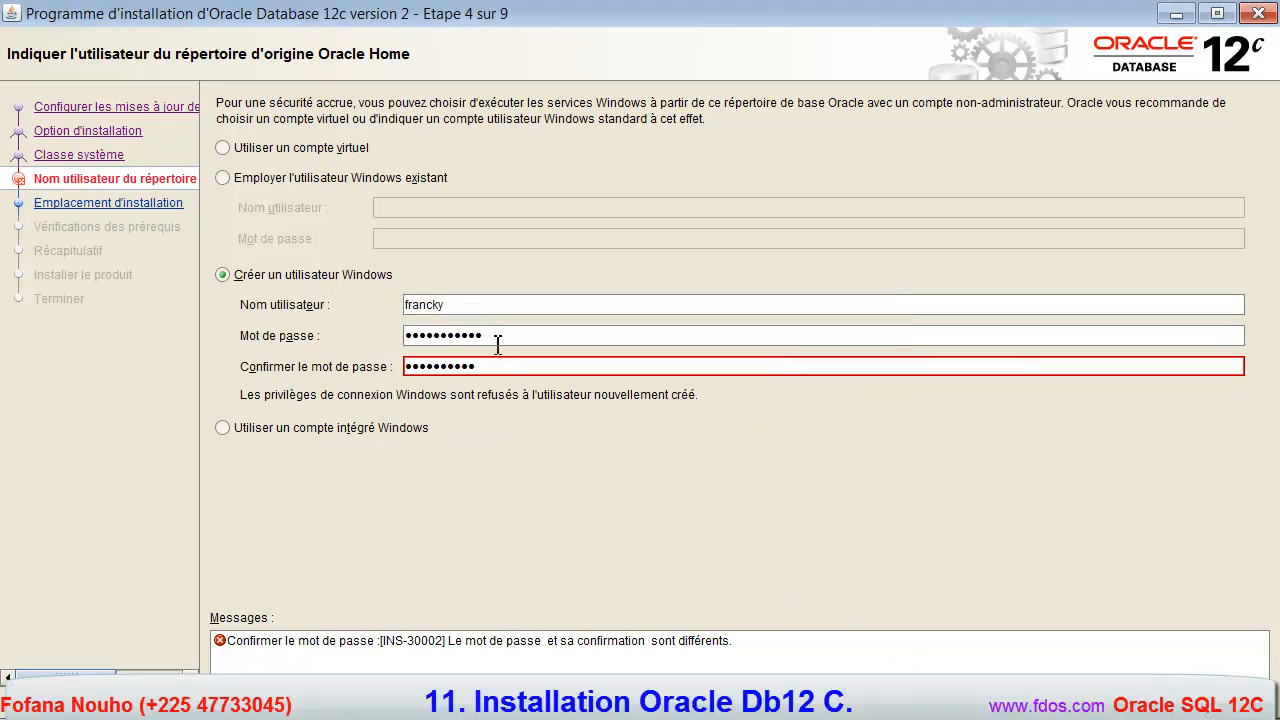
- Re-enter the new Windows user's password with a matching confirmation and proceed to the standard installation settings
{"action": "left_click_drag", "start_coordinate": [497, 344], "coordinate": [400, 342]}
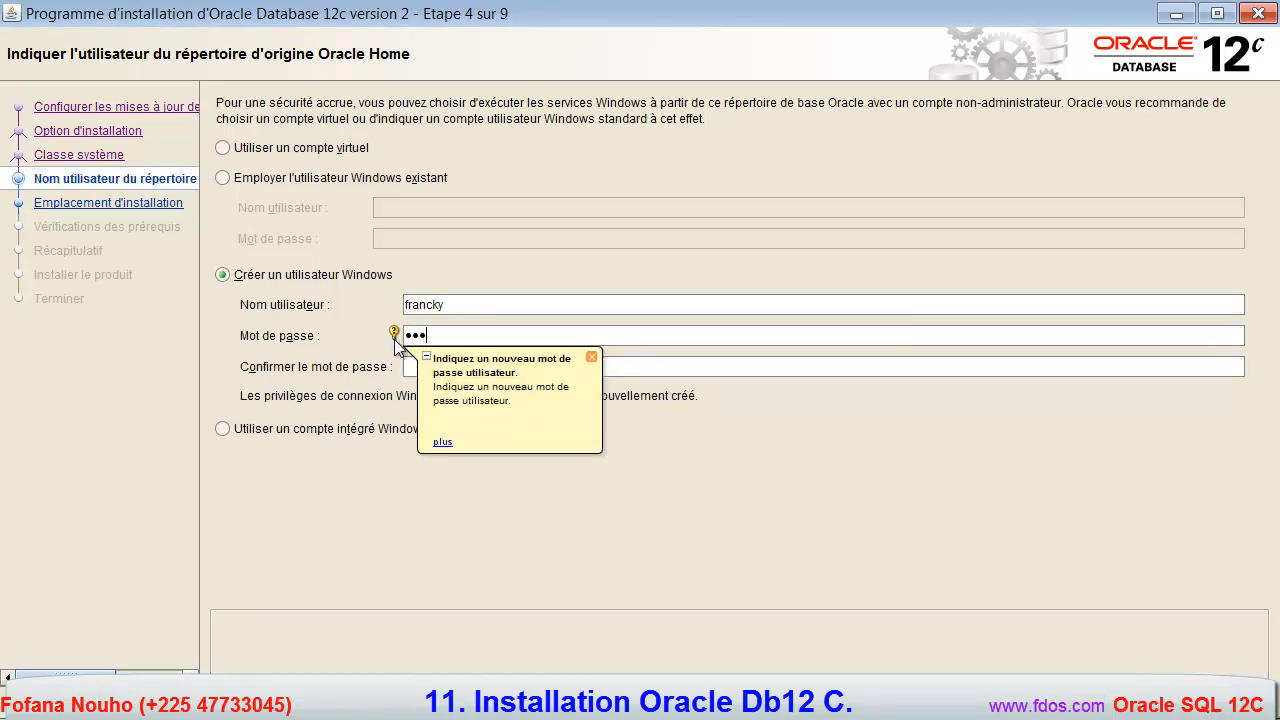
{"action": "type", "text": "••••••••"}
{"action": "key", "text": "Tab"}
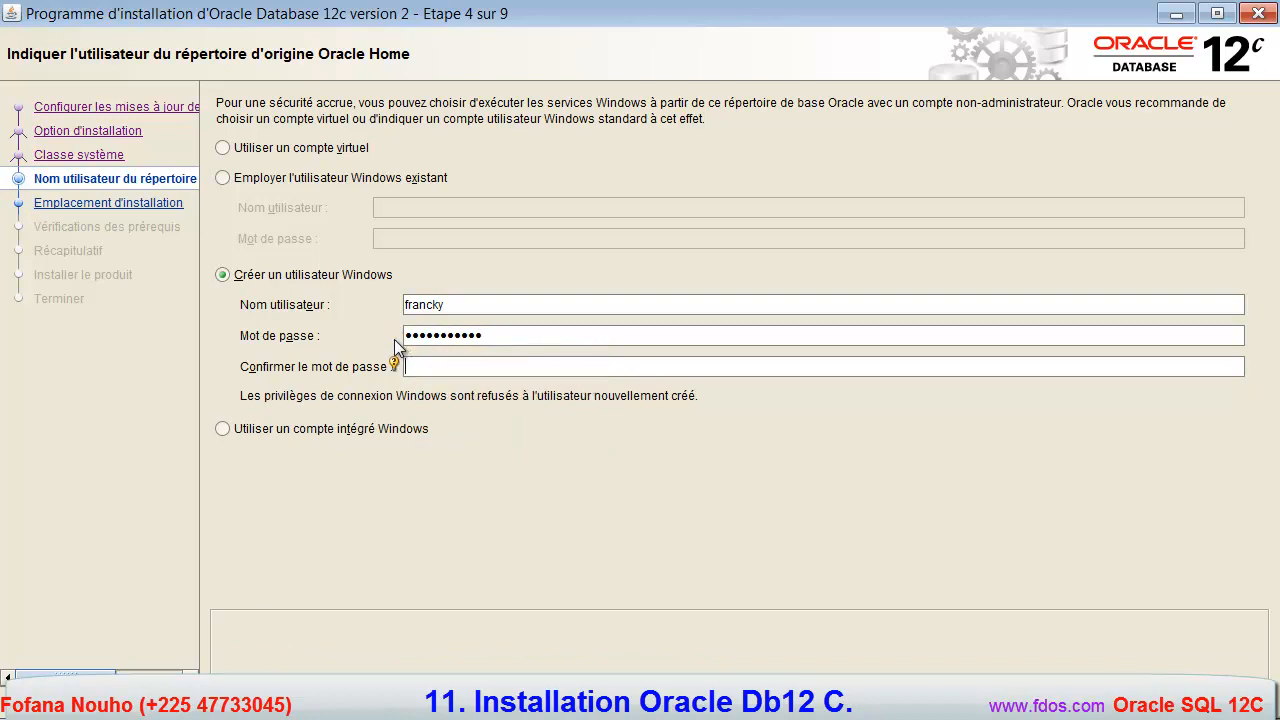
{"action": "type", "text": "•••••••••••"}
{"action": "left_click", "coordinate": [1013, 707]}
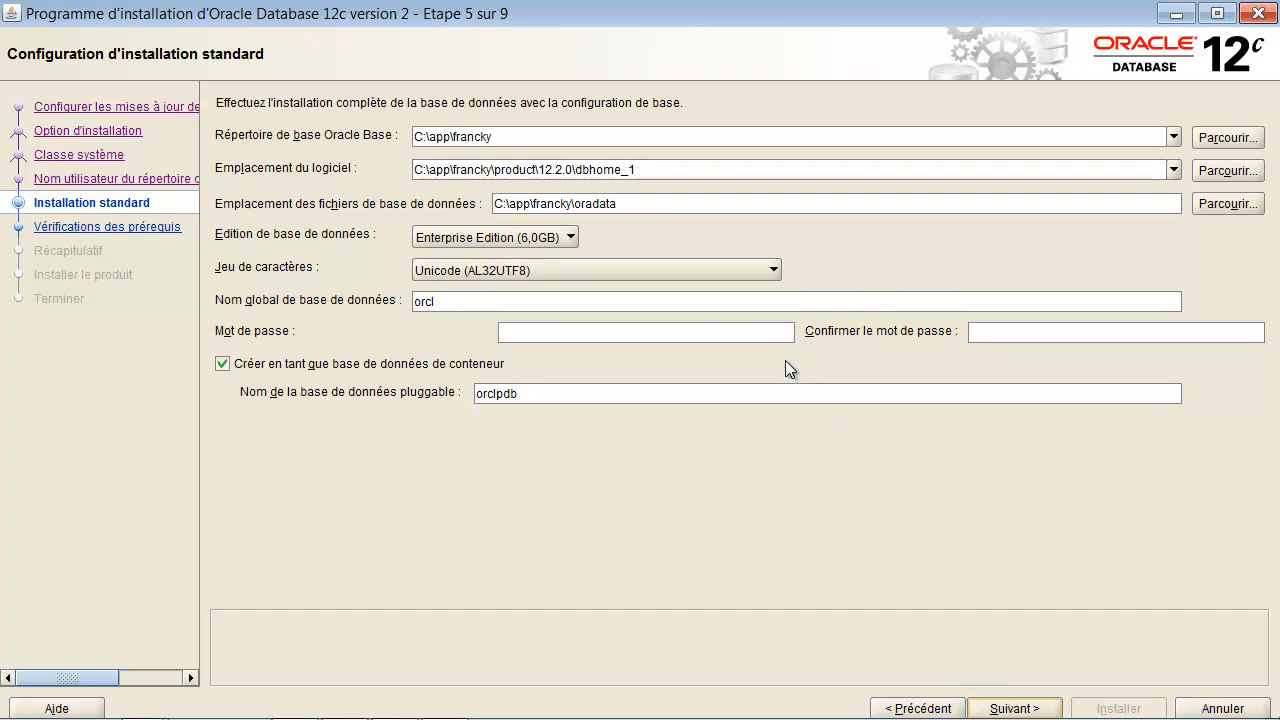
- Examine the Oracle Base, software and database file locations and the available database editions
{"action": "left_click", "coordinate": [506, 141]}
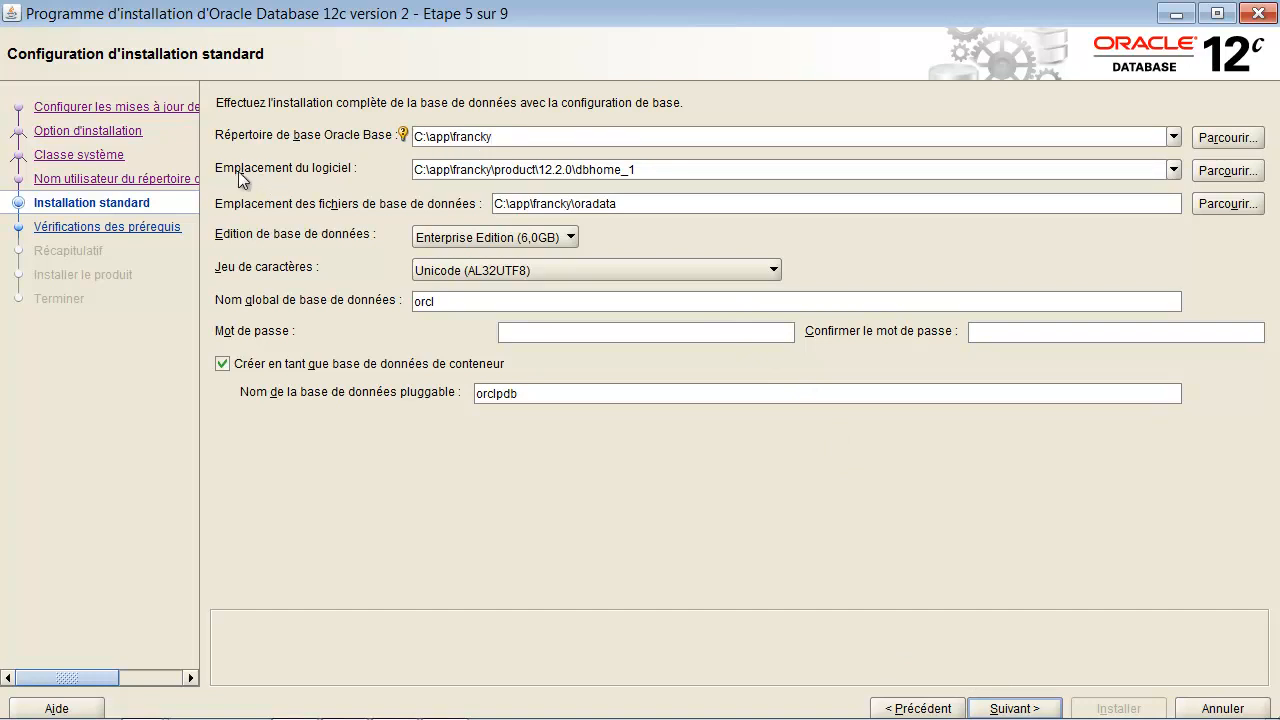
{"action": "left_click", "coordinate": [470, 178]}
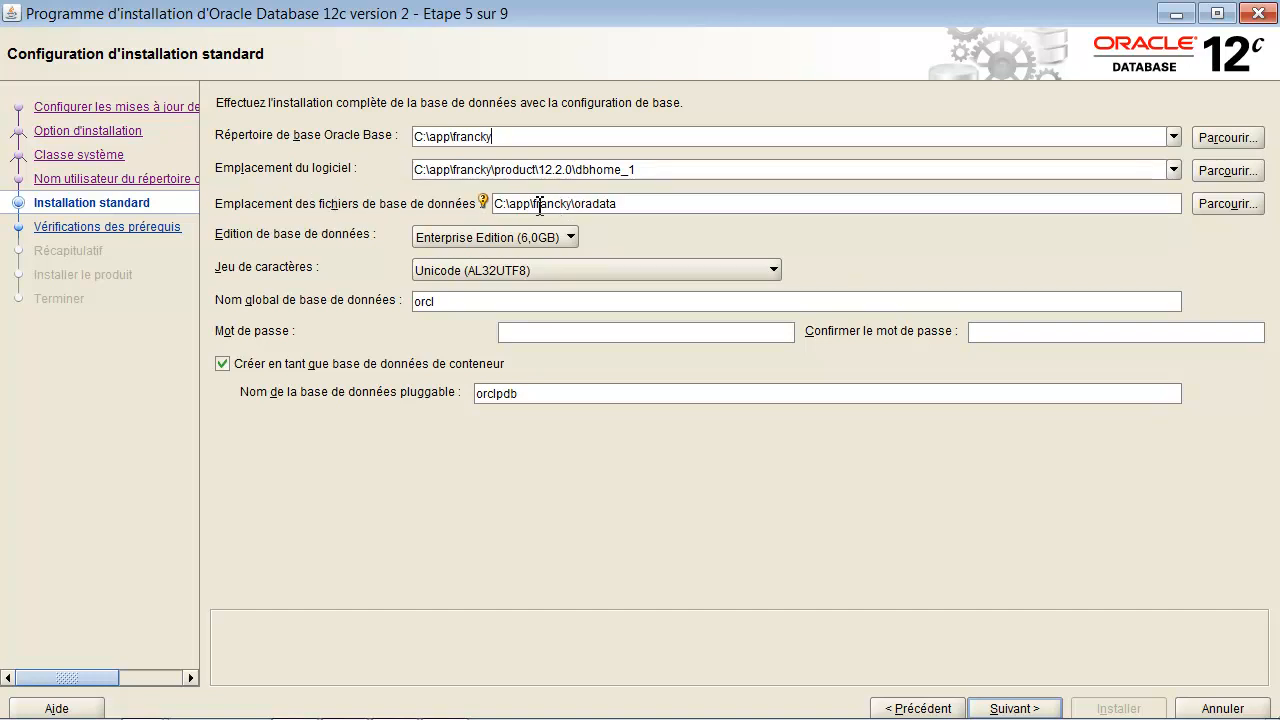
{"action": "left_click_drag", "start_coordinate": [574, 207], "coordinate": [494, 207]}
{"action": "left_click_drag", "start_coordinate": [630, 207], "coordinate": [574, 207]}
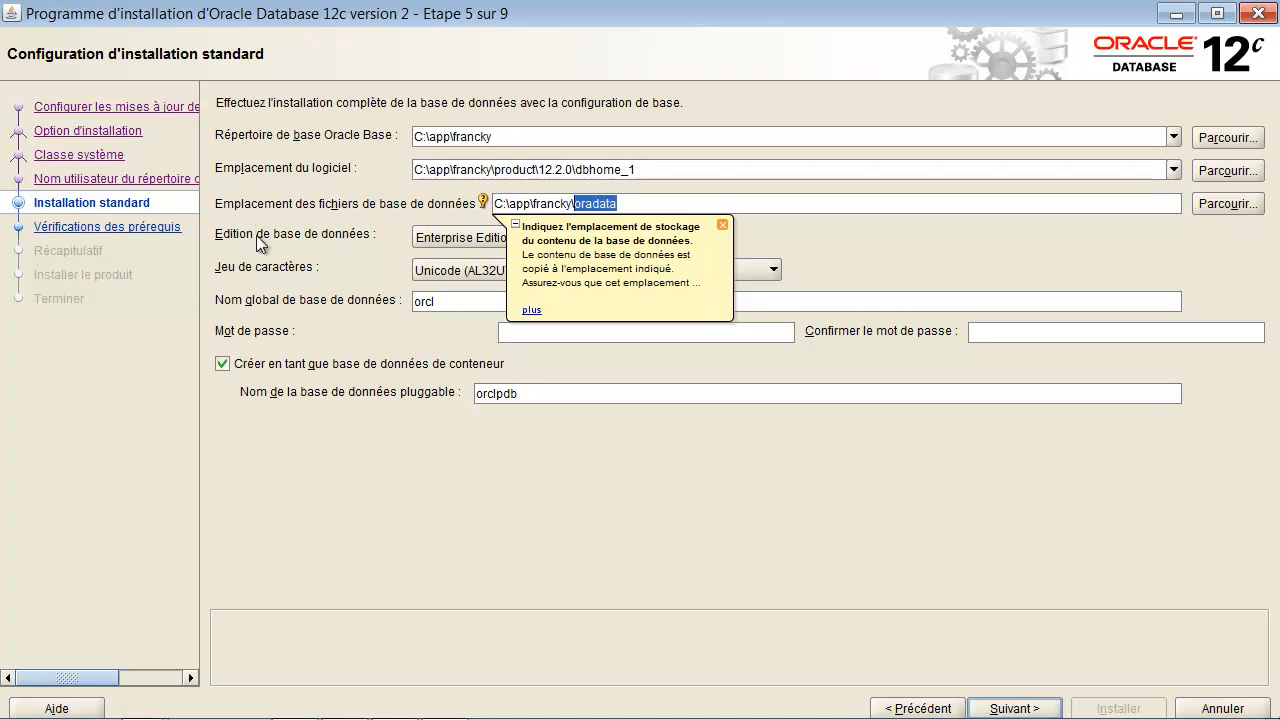
{"action": "left_click", "coordinate": [480, 242]}
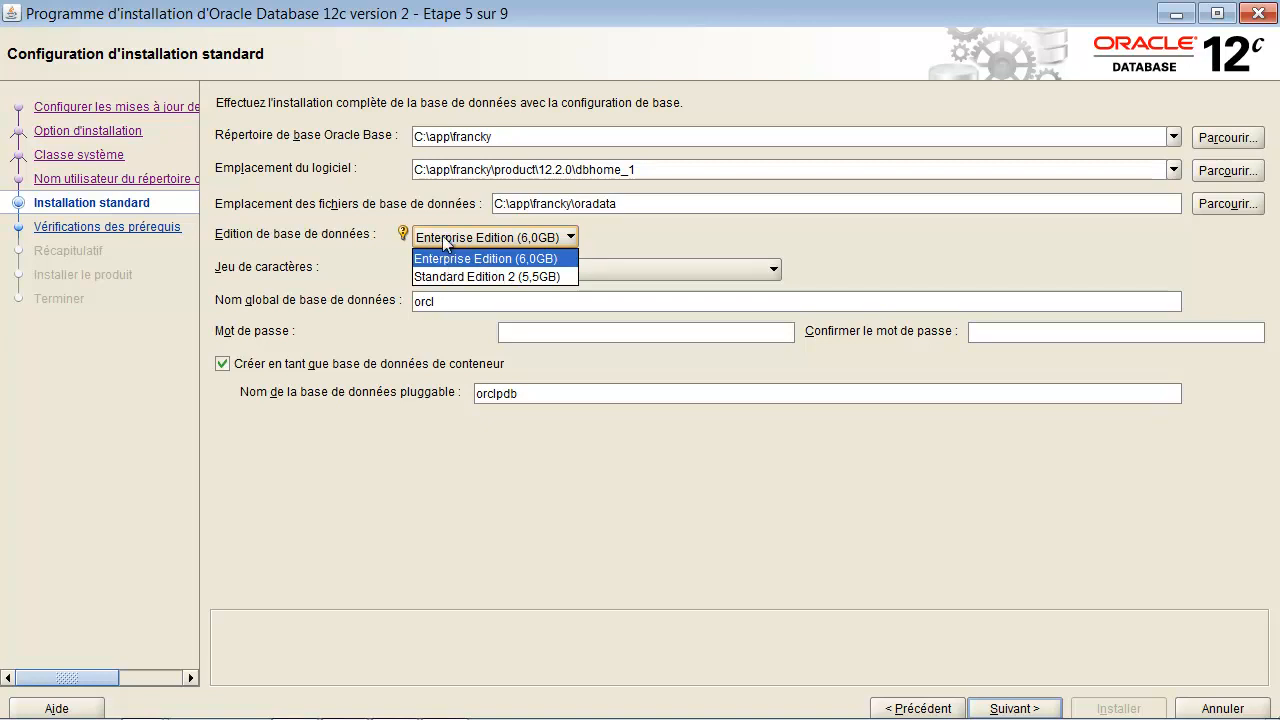
{"action": "left_click", "coordinate": [445, 243]}
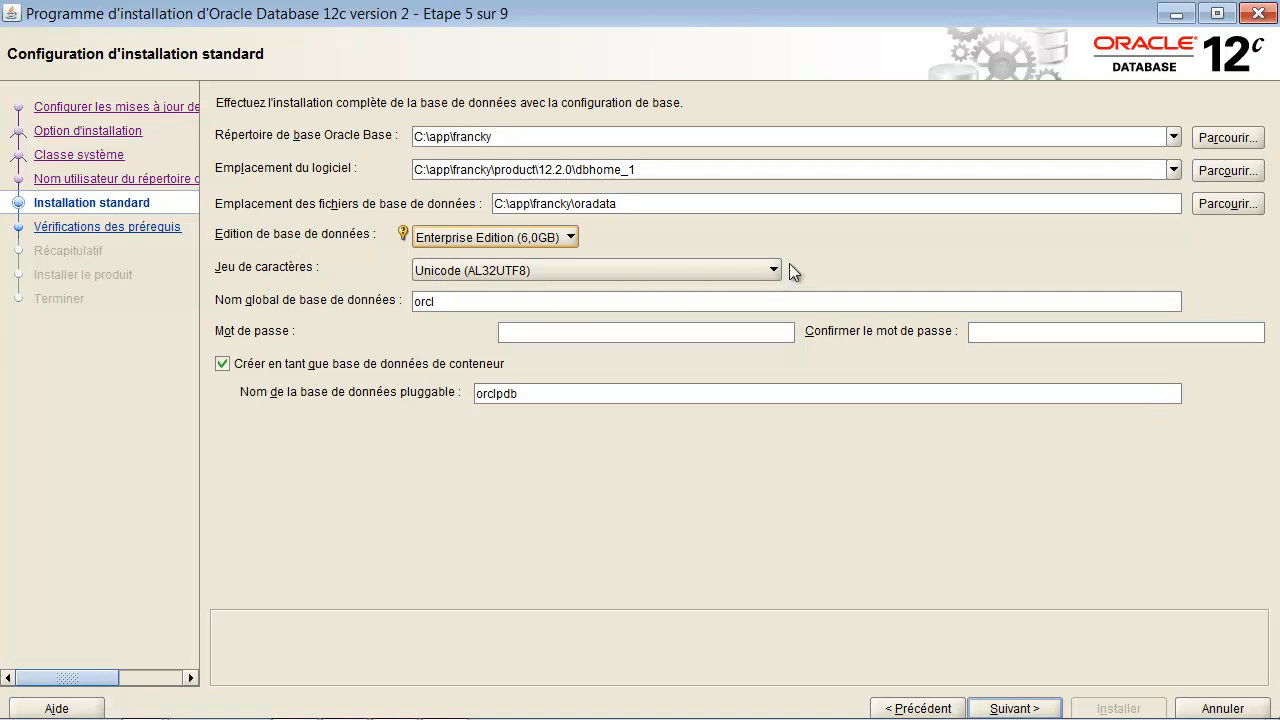
- Set the global database name to dos
{"action": "left_click", "coordinate": [452, 297]}
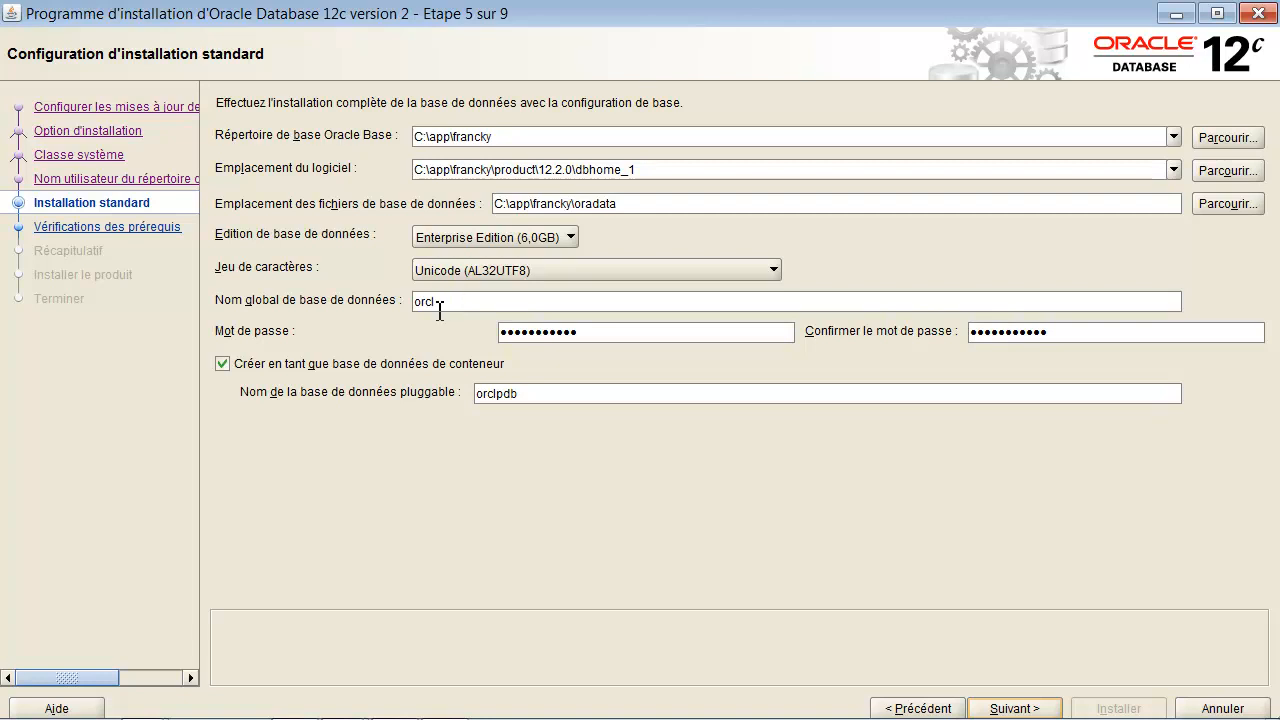
{"action": "left_click", "coordinate": [461, 306]}
{"action": "left_click_drag", "start_coordinate": [450, 301], "coordinate": [422, 301]}
{"action": "mouse_move", "coordinate": [407, 307]}
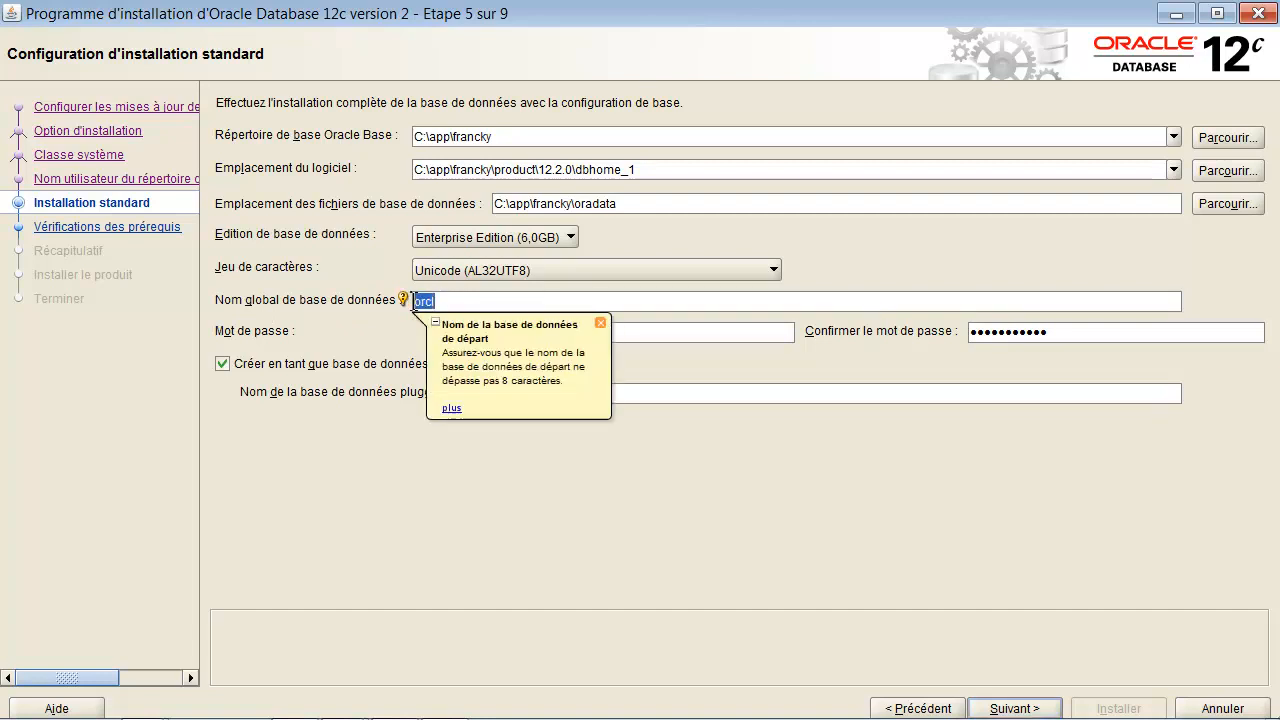
{"action": "type", "text": "dos"}
- Switch to the PowerPoint slideshow about ERD in databases
{"action": "key", "text": "alt+Tab"}
{"action": "key", "text": "alt+Tab"}
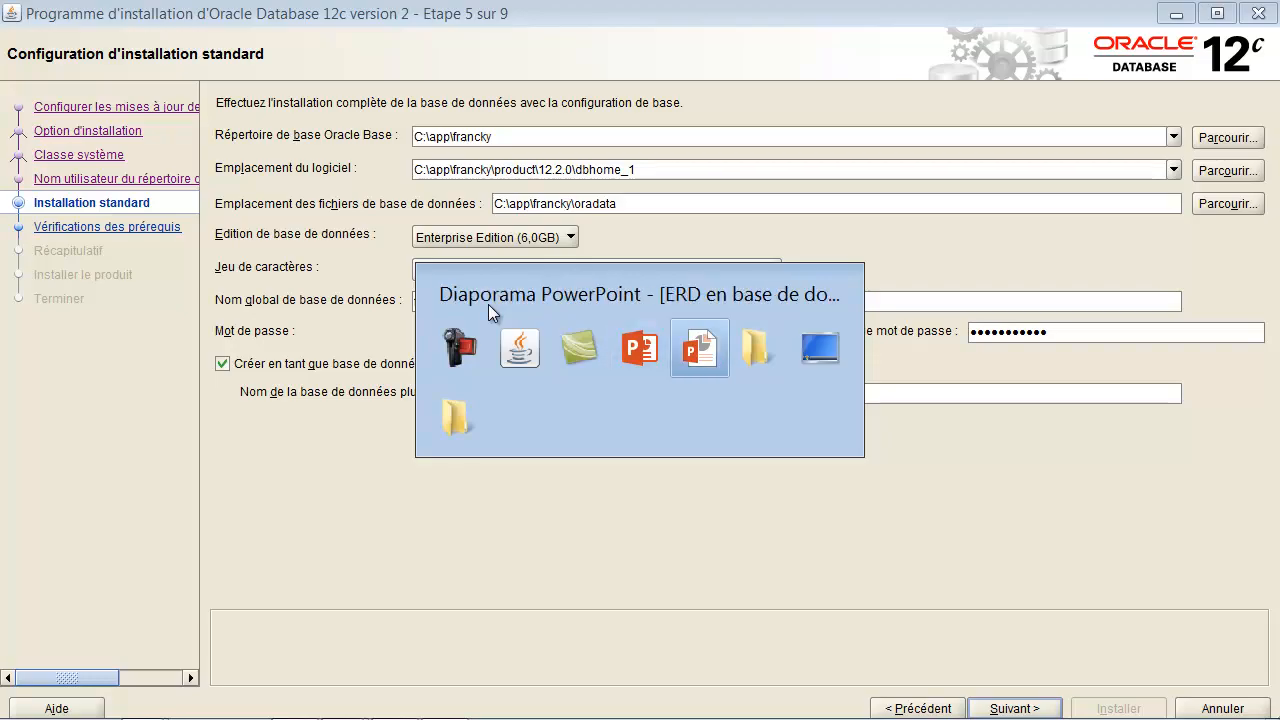